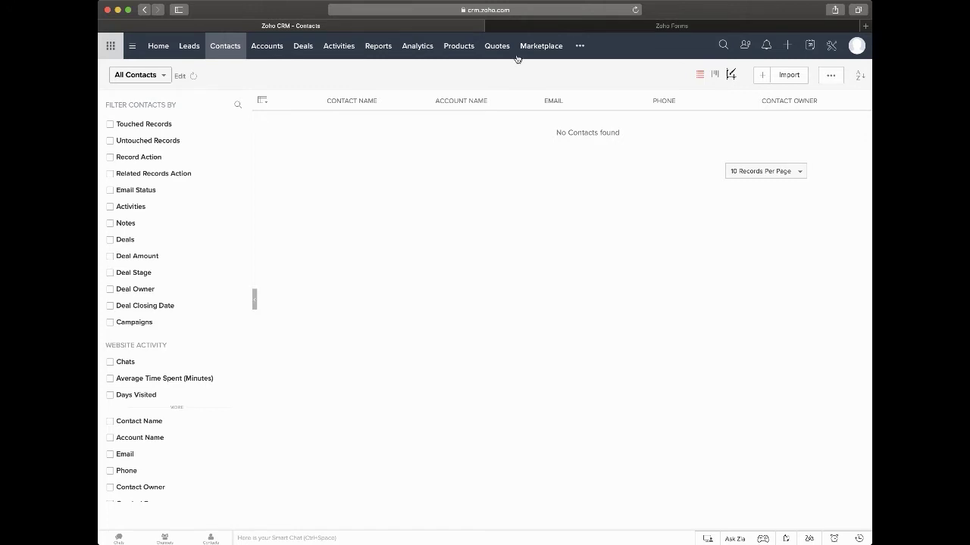
# Step: Open the live Service Request Form - Demo from the Zoho Forms list in its own tab
pyautogui.click(577, 28)
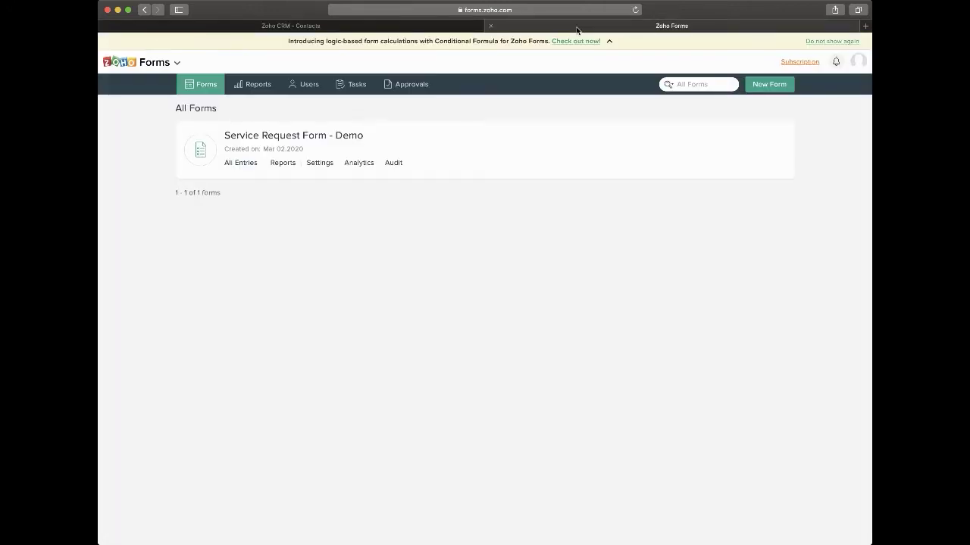
pyautogui.click(307, 137)
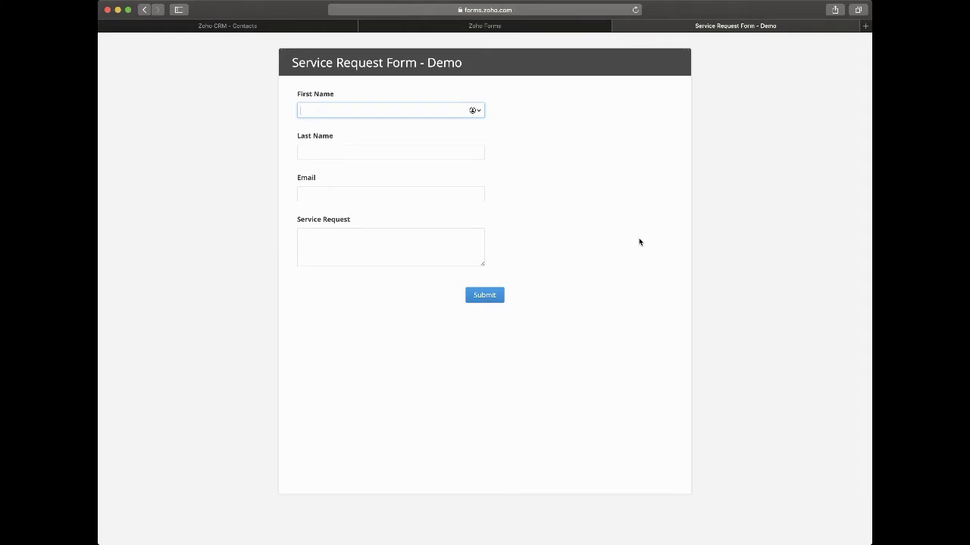
pyautogui.click(579, 27)
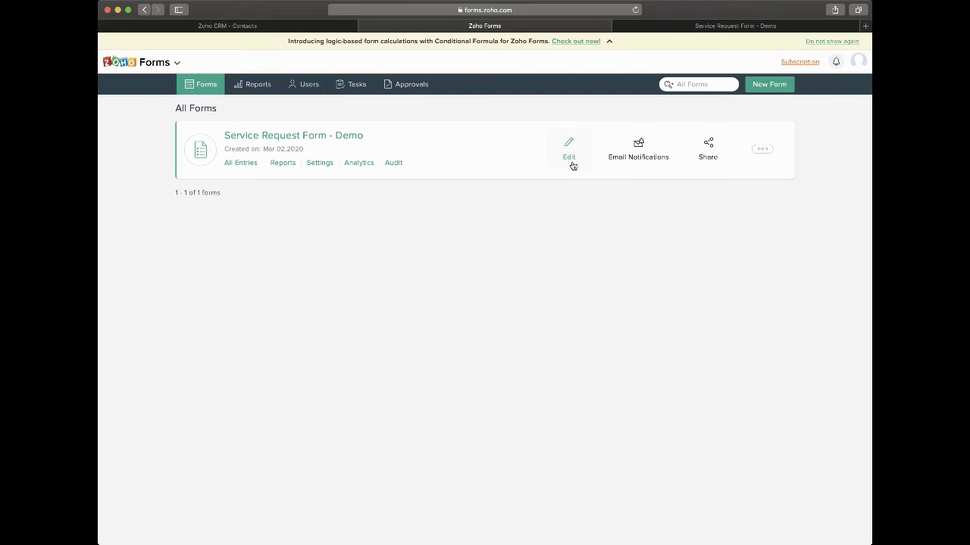
pyautogui.click(678, 28)
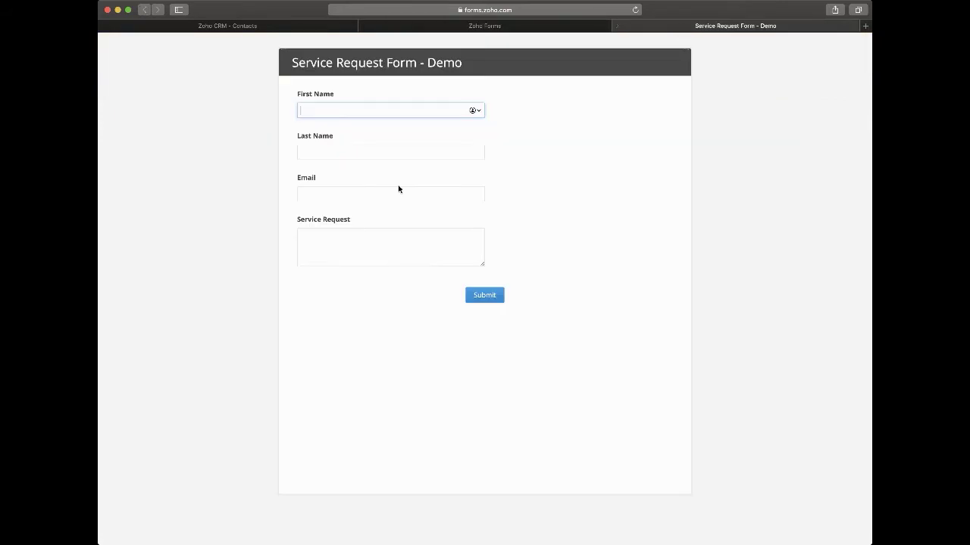
pyautogui.click(365, 195)
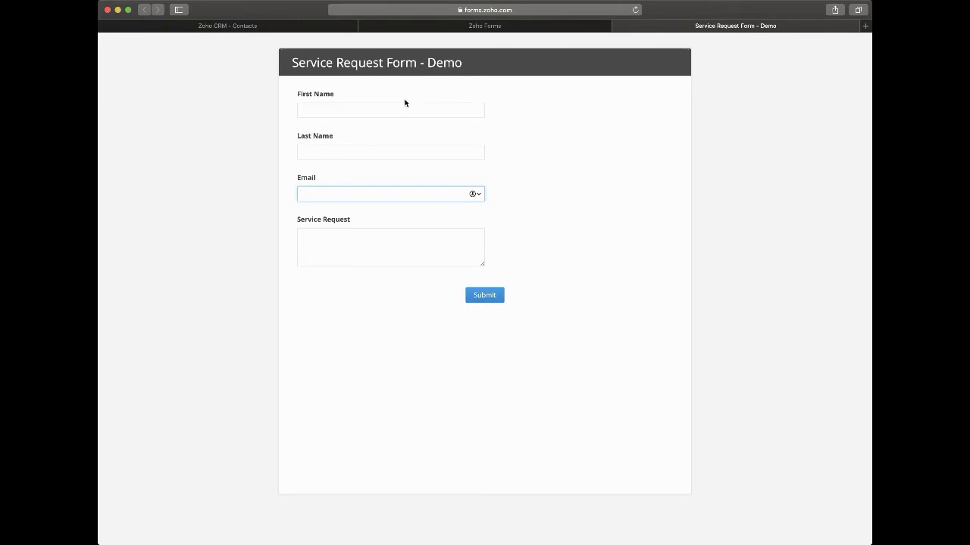
# Step: Reload the form URL with a ?first= test name so First Name pre-fills, then return to Zoho CRM
pyautogui.click(531, 15)
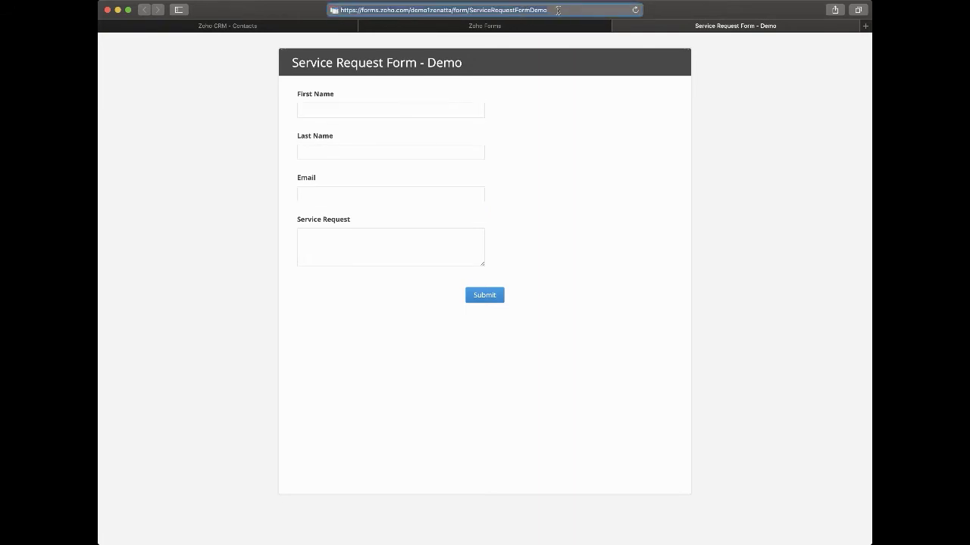
pyautogui.click(559, 11)
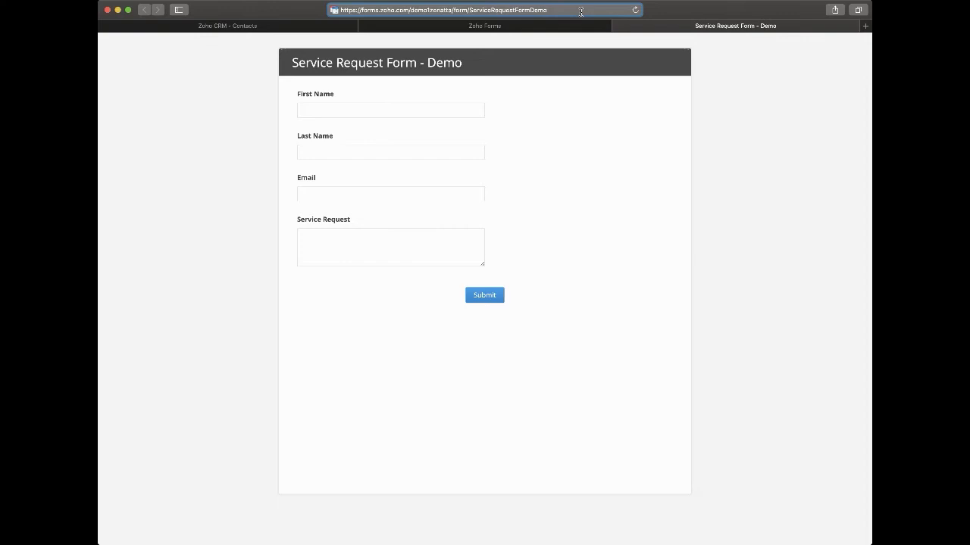
pyautogui.write('?first=tyler')
pyautogui.press('Return')
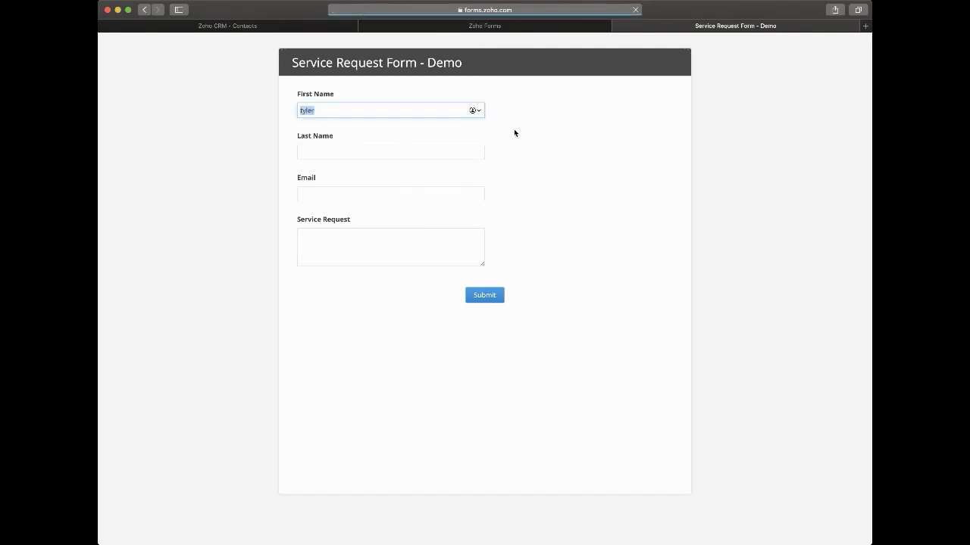
pyautogui.click(348, 112)
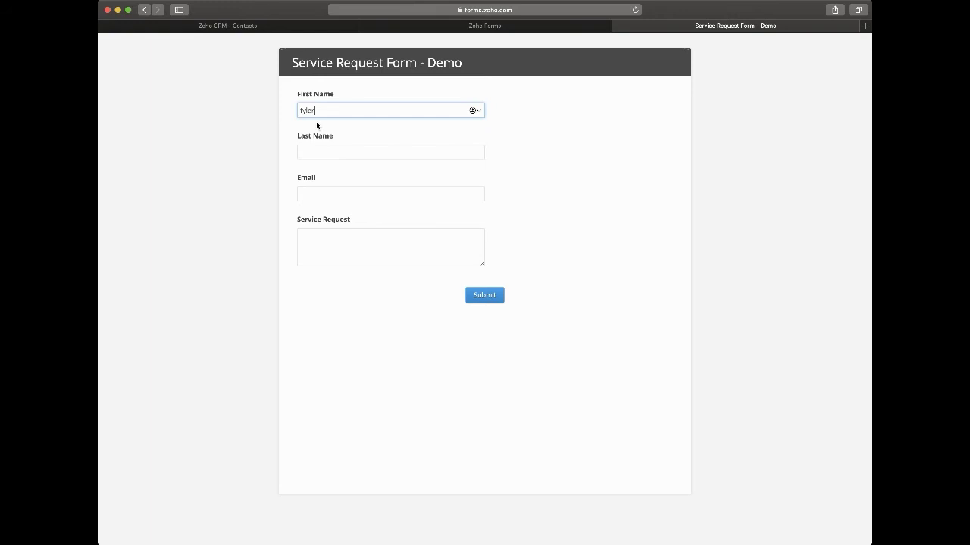
pyautogui.click(298, 29)
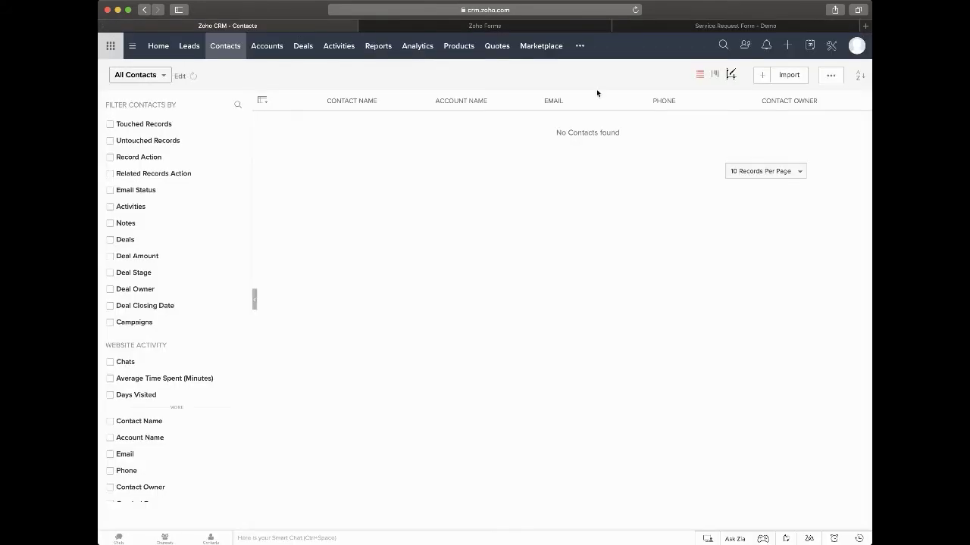
# Step: Start a new contact with first name 'Example' and last name 'Contact'
pyautogui.click(760, 77)
pyautogui.click(319, 227)
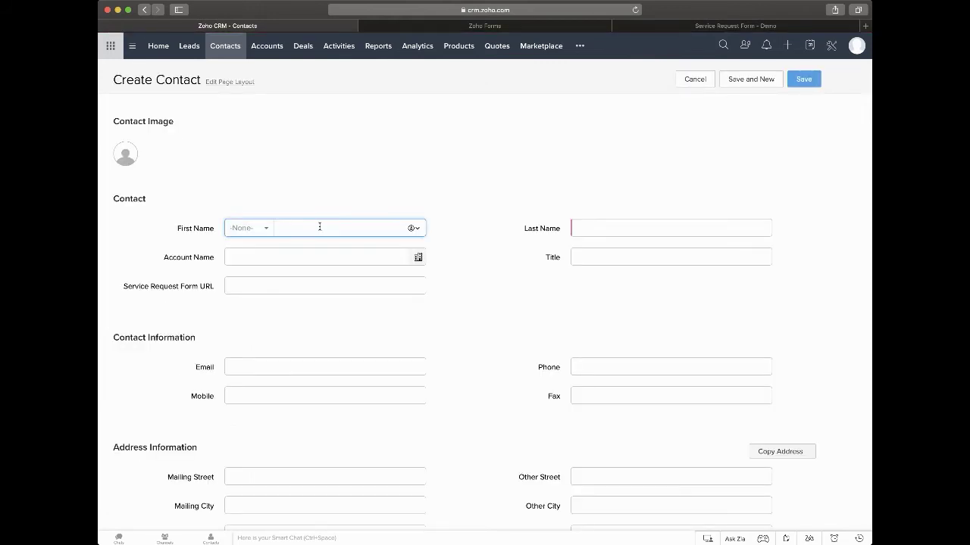
pyautogui.write('Example')
pyautogui.press('Tab')
pyautogui.write('Cont')
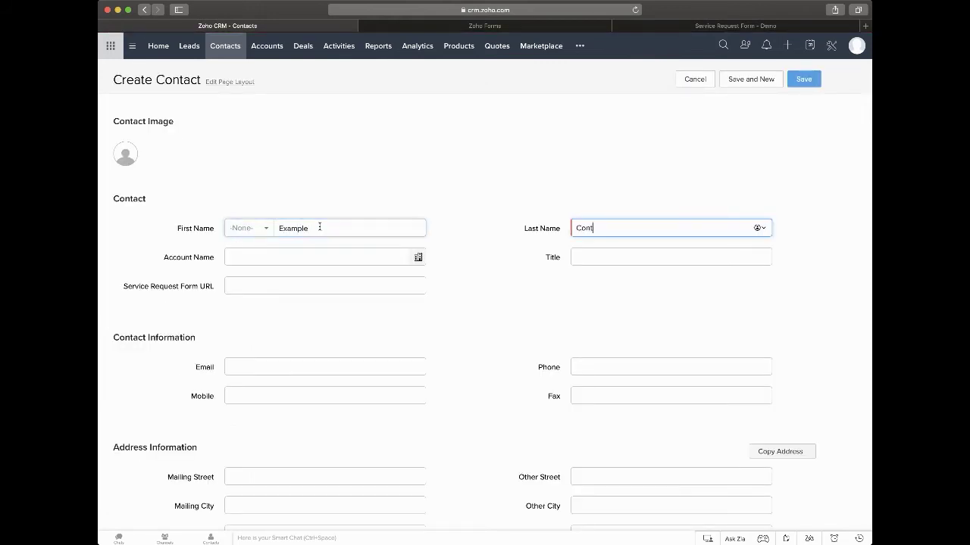
pyautogui.write('act')
# Step: Enter the contact's e-mail address, save the contact and reload its details page
pyautogui.click(314, 361)
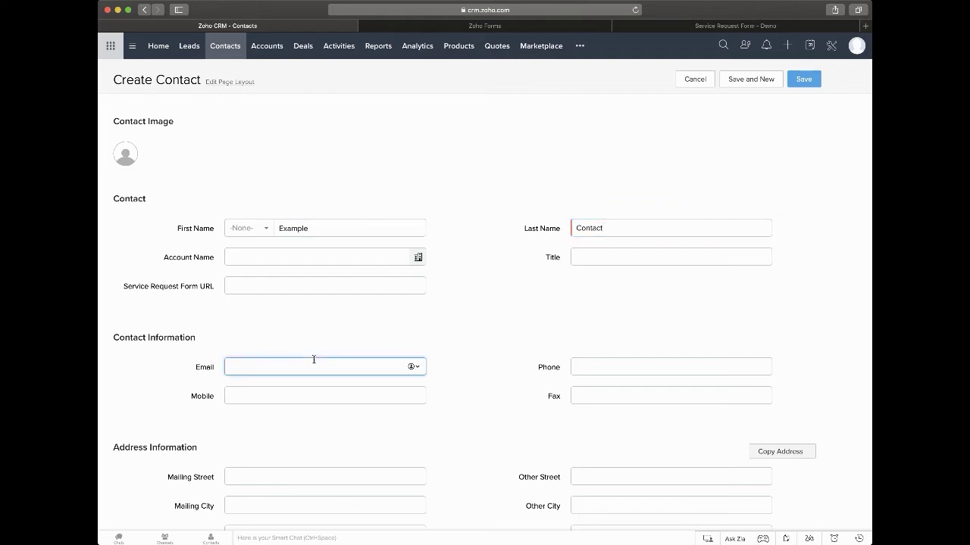
pyautogui.press('BackSpace')
pyautogui.press('BackSpace')
pyautogui.press('BackSpace')
pyautogui.click(802, 79)
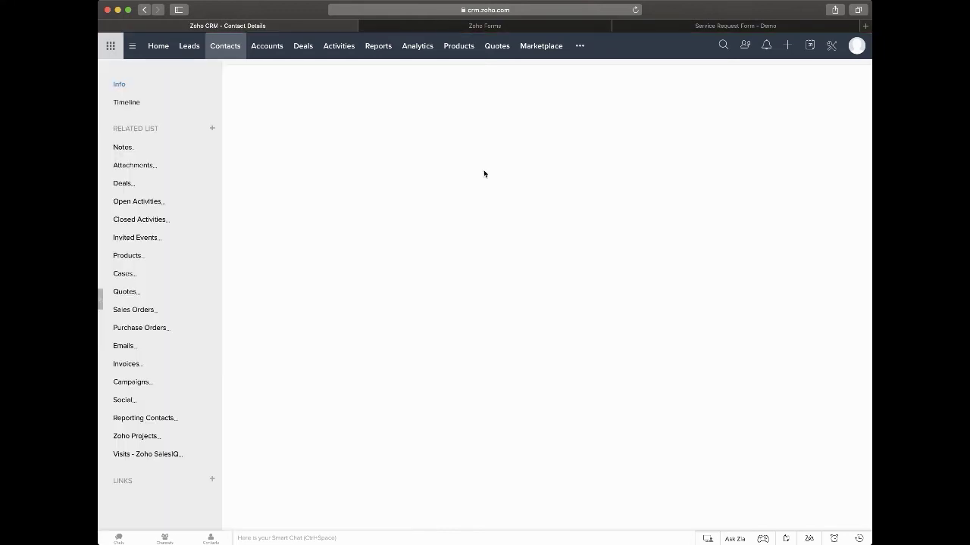
pyautogui.click(635, 9)
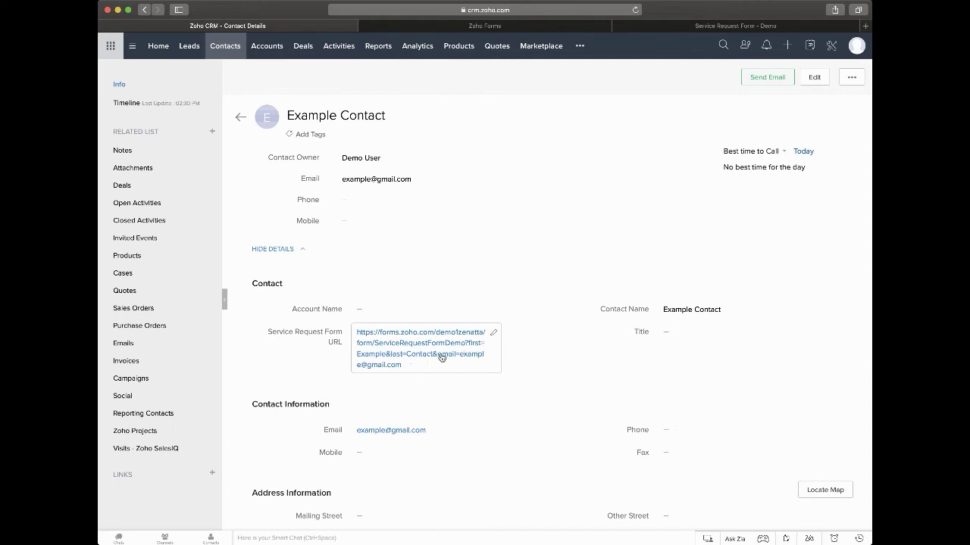
pyautogui.click(415, 353)
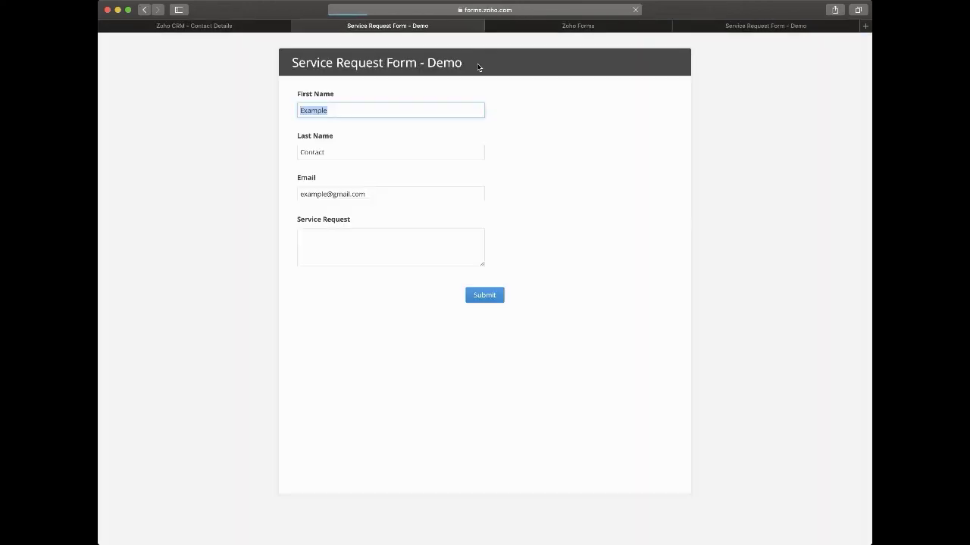
pyautogui.click(541, 142)
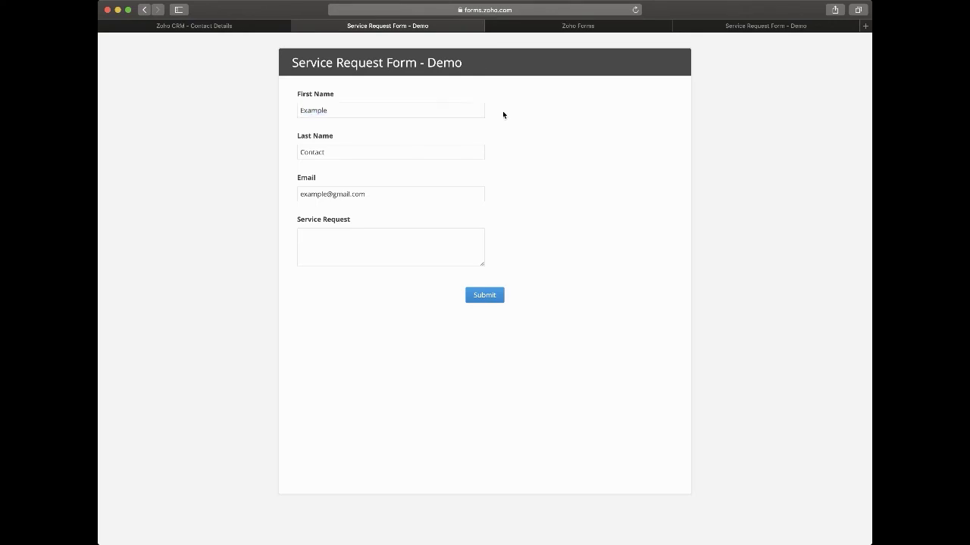
pyautogui.doubleClick(300, 113)
pyautogui.click(275, 130)
pyautogui.click(314, 254)
pyautogui.click(372, 193)
pyautogui.click(341, 249)
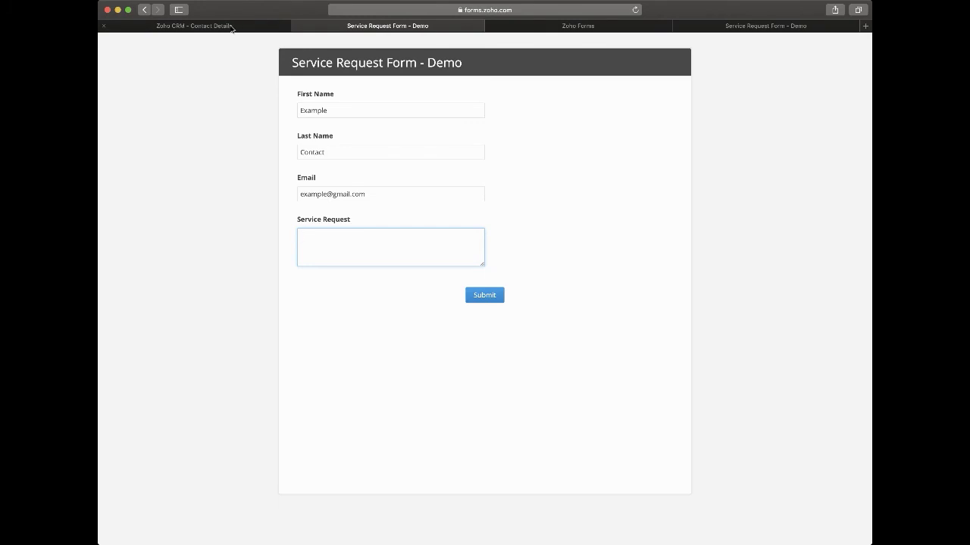
pyautogui.moveTo(300, 194); pyautogui.dragTo(366, 198)
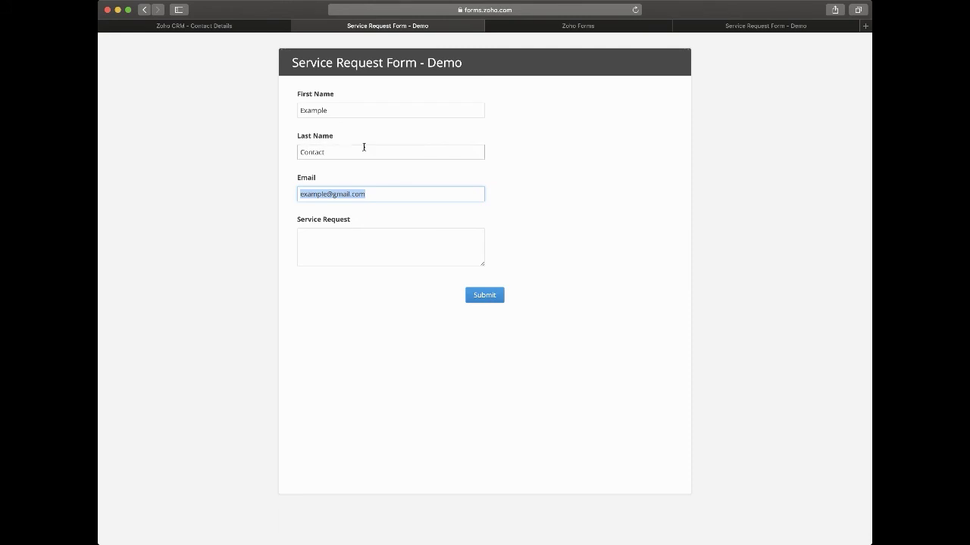
pyautogui.click(279, 182)
pyautogui.click(300, 196)
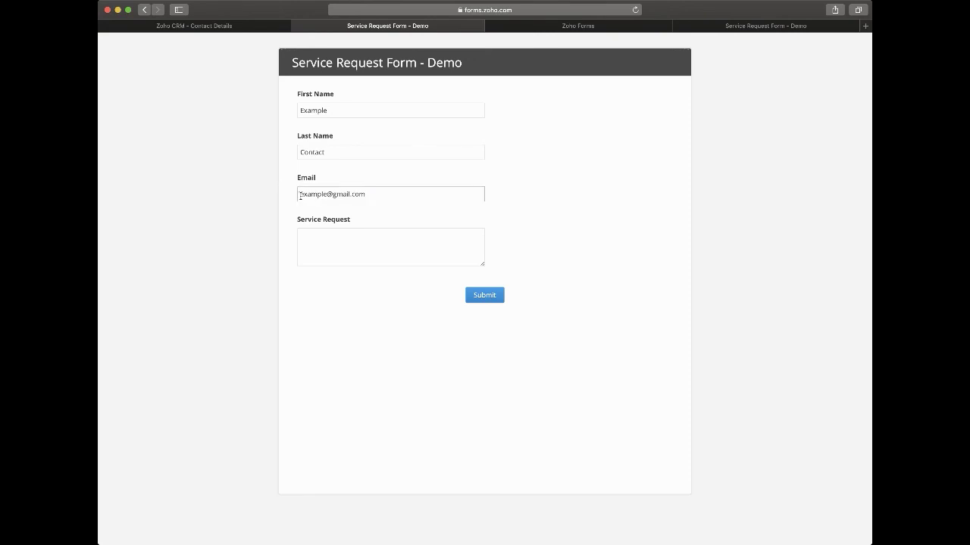
pyautogui.moveTo(300, 196); pyautogui.dragTo(384, 194)
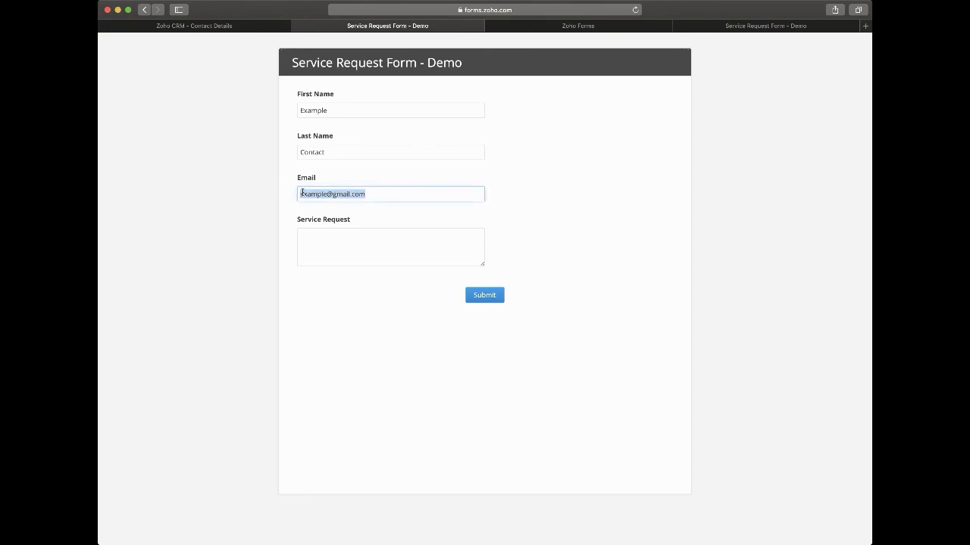
pyautogui.click(380, 195)
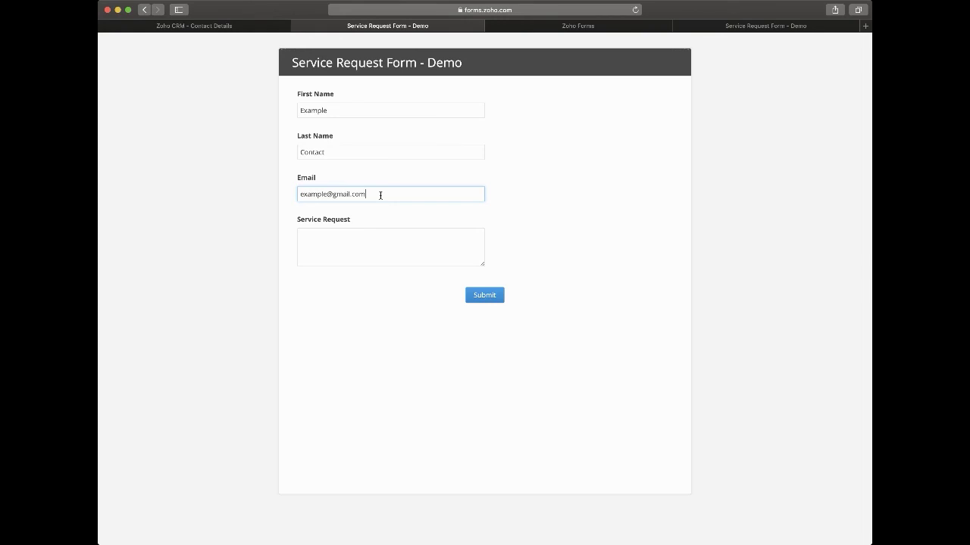